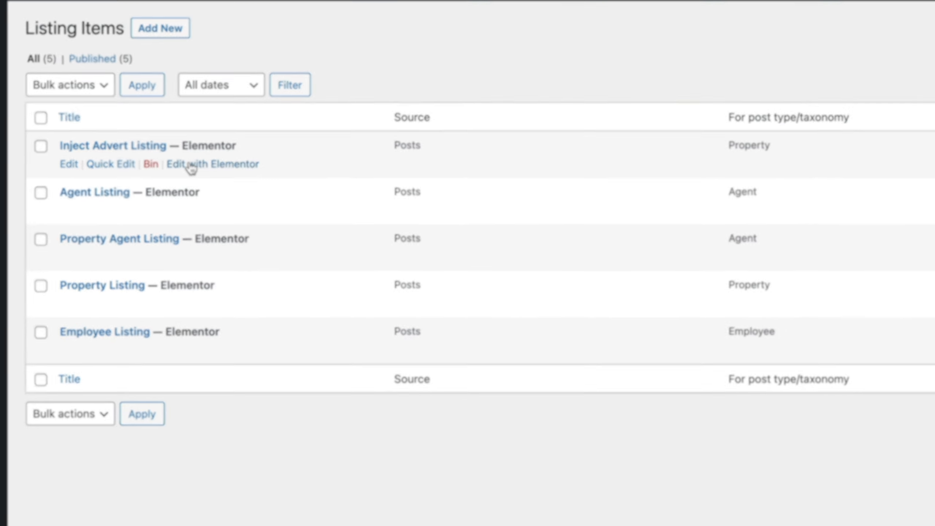
Open the Inject Advert Listing template in Elementor to view its call to action, and exit back to the dashboard
left_click(191, 166)
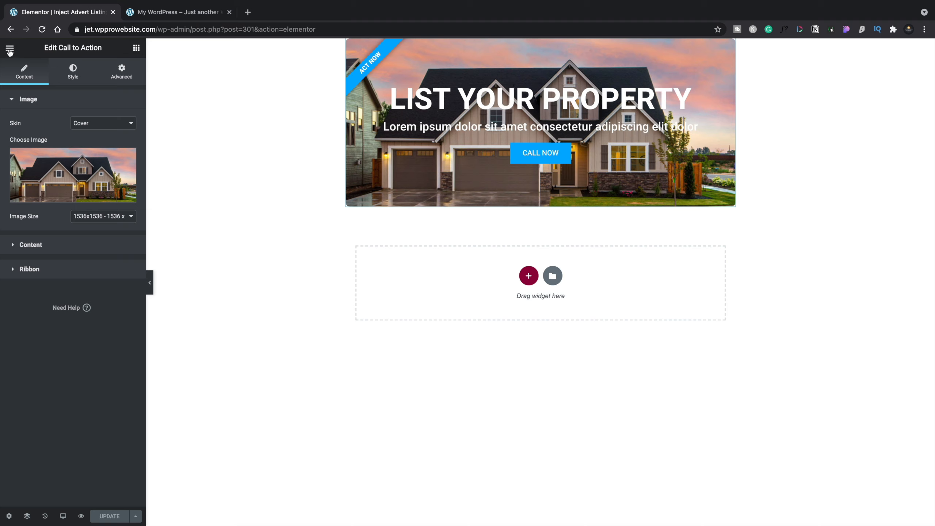
left_click(9, 49)
left_click(73, 220)
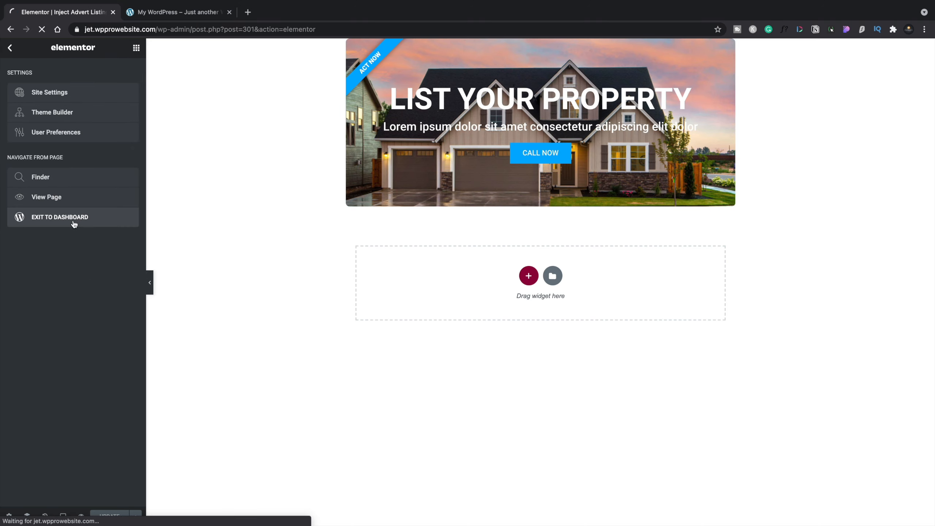
left_click(15, 53)
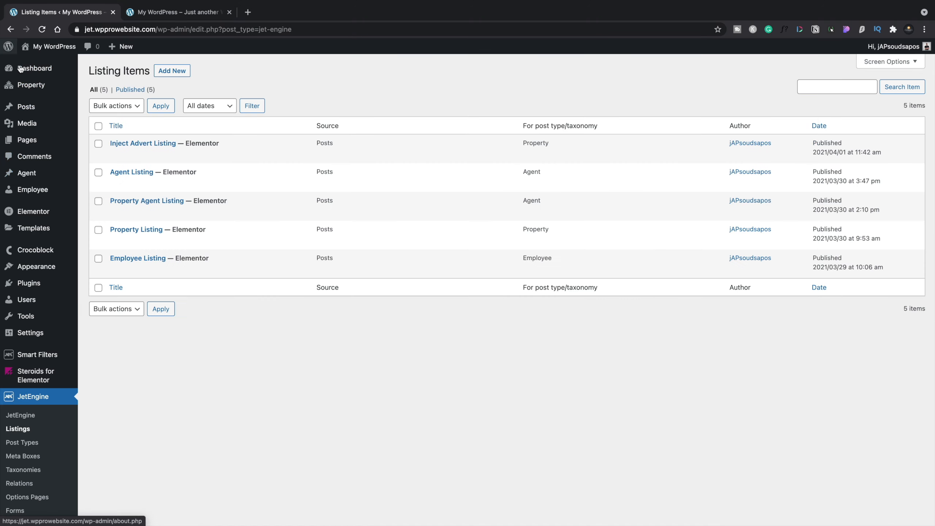
Open the draft Homepage from the site's pages for editing with Elementor
mouse_move(31, 107)
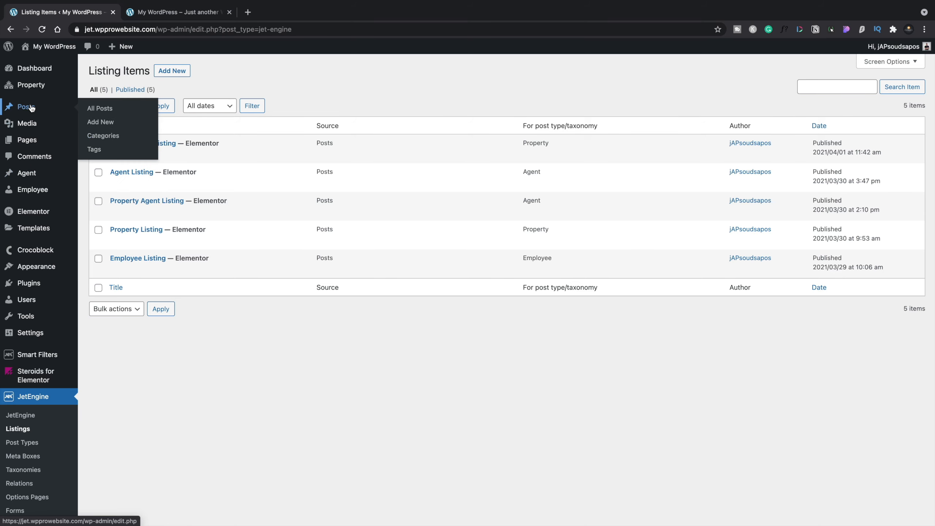
mouse_move(35, 140)
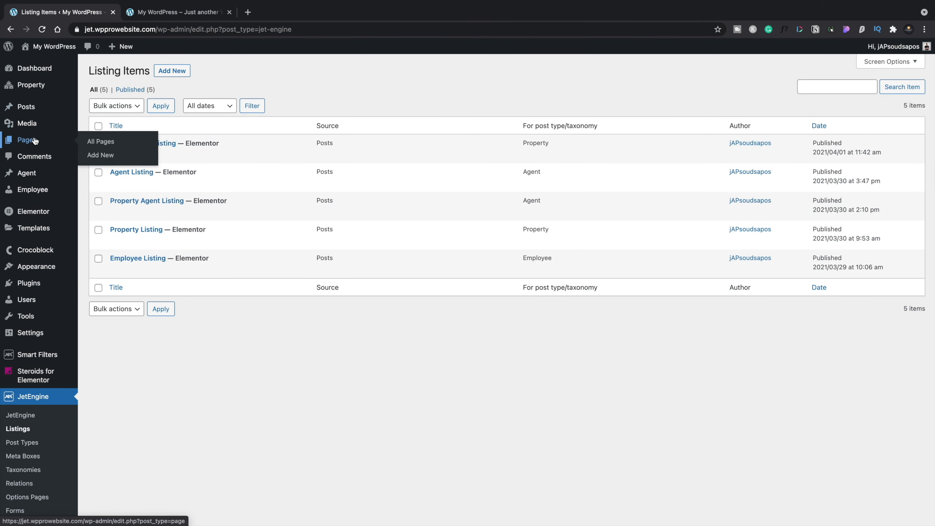
left_click(130, 146)
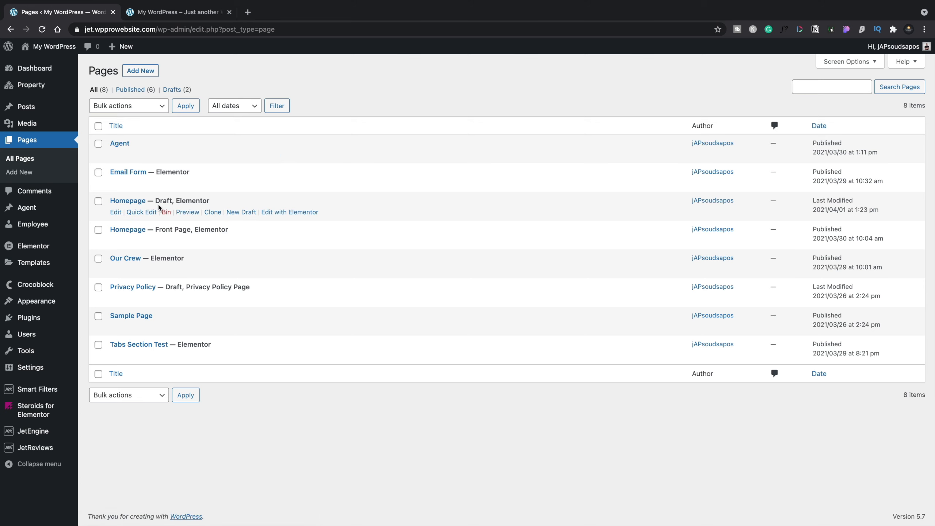
left_click(289, 212)
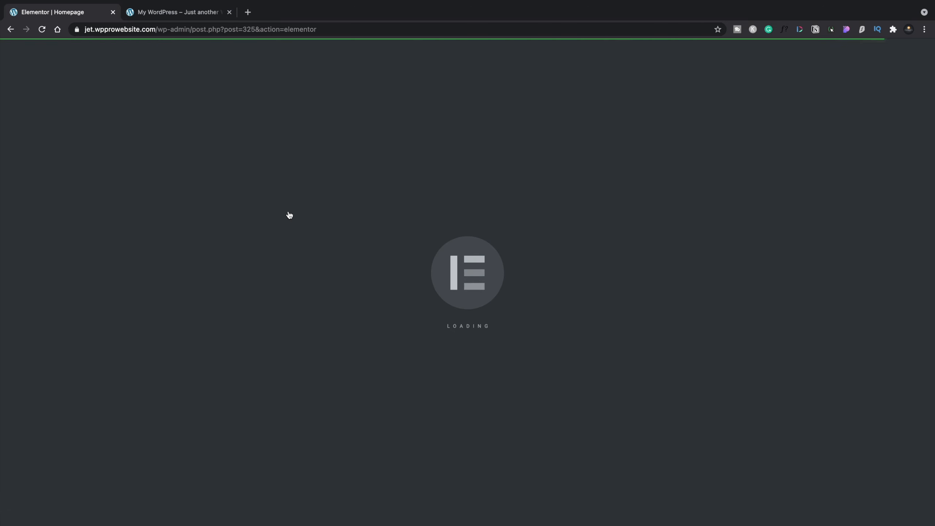
Edit the listing grid under "Discover Our Latest Properties" and enable Inject alternative listing items
scroll(289, 272, "down", 5)
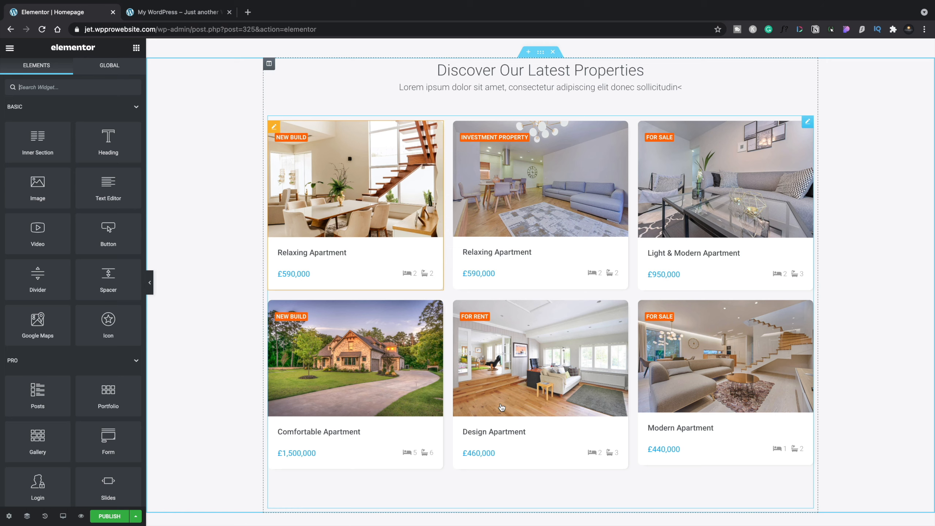
left_click(806, 124)
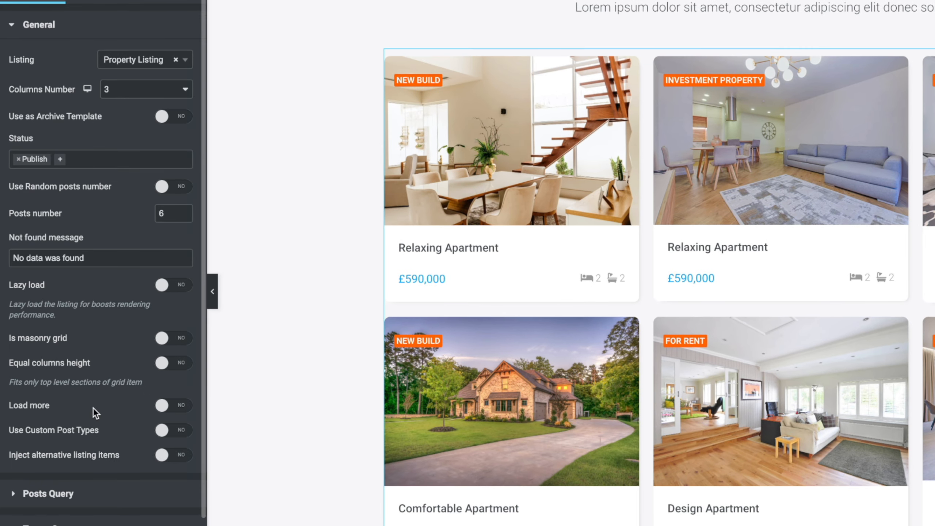
scroll(82, 395, "down", 2)
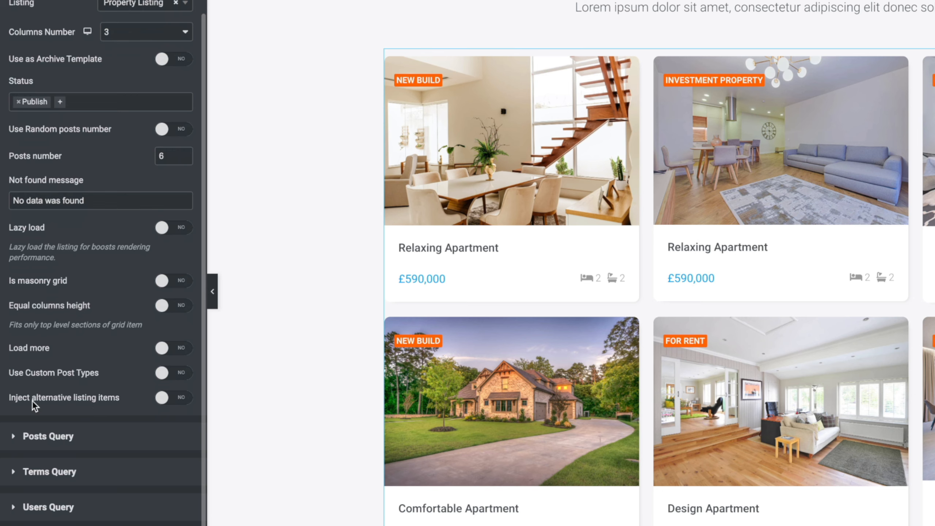
left_click(176, 401)
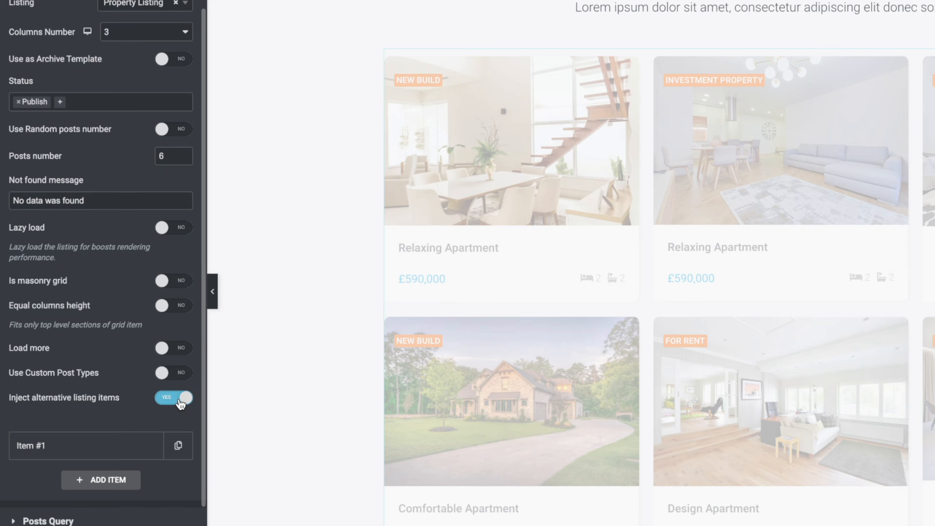
Expand injected Item #1 and set its listing template to Inject Advert Listing
scroll(137, 401, "down", 4)
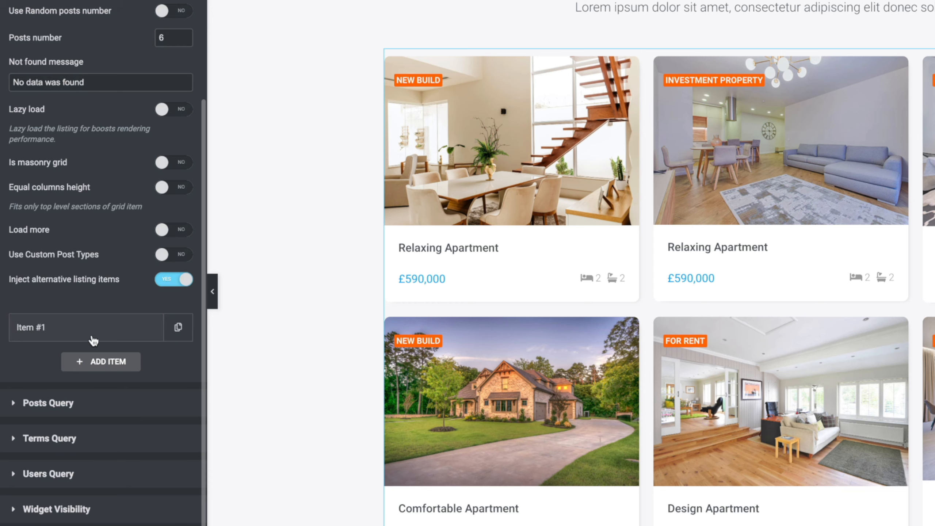
left_click(91, 338)
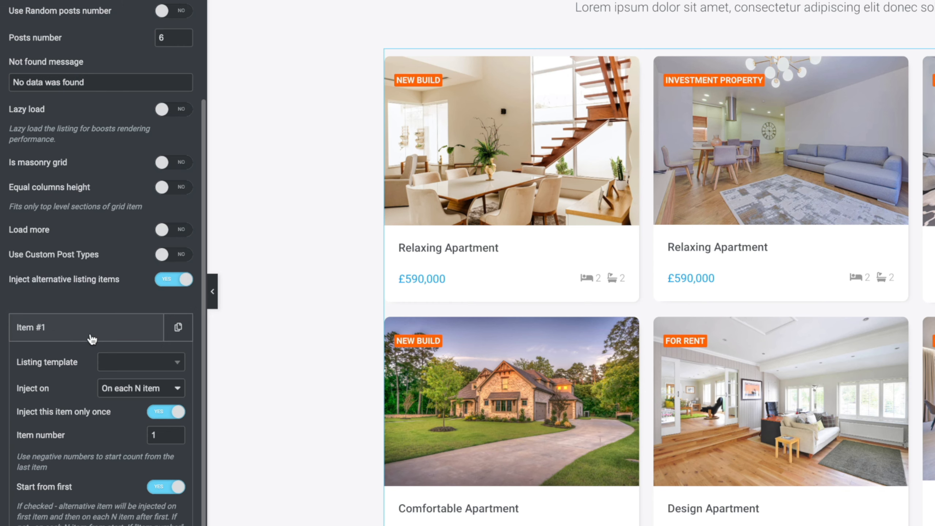
scroll(91, 335, "down", 6)
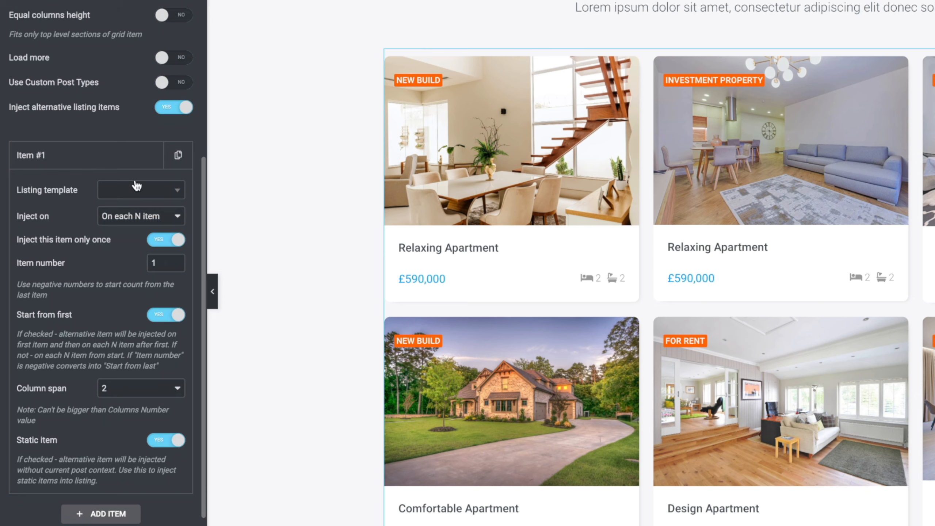
left_click(139, 189)
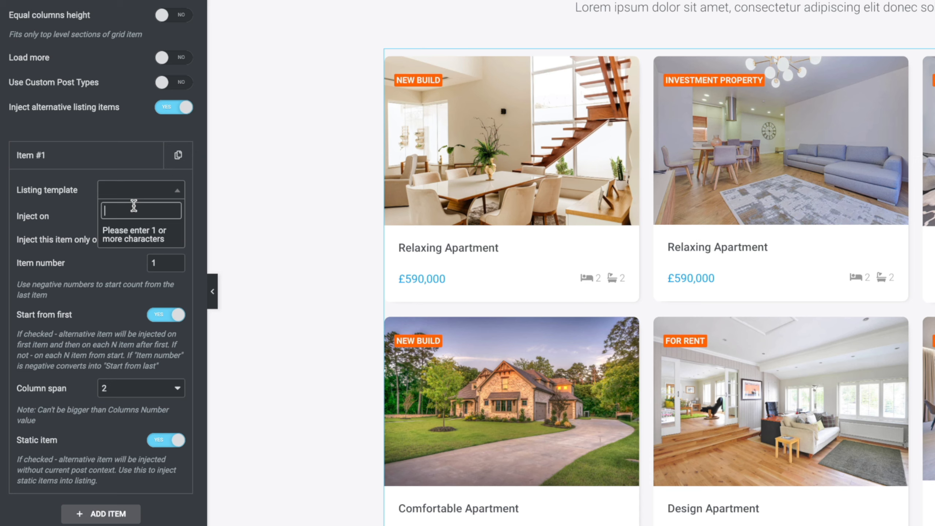
type("injec")
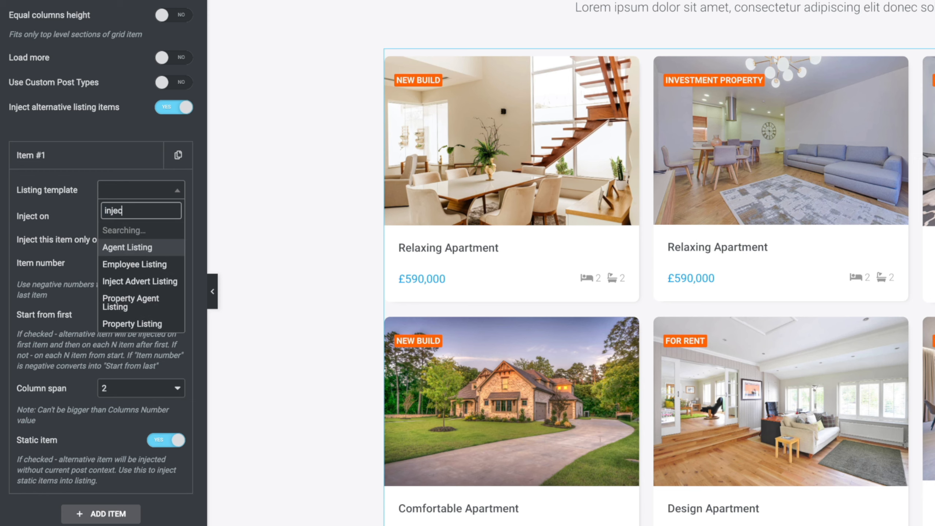
type("t")
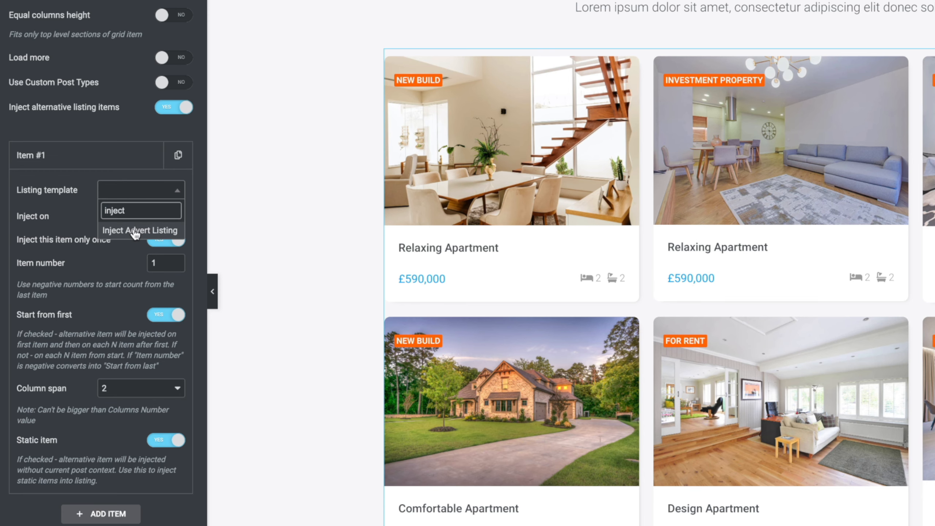
left_click(136, 232)
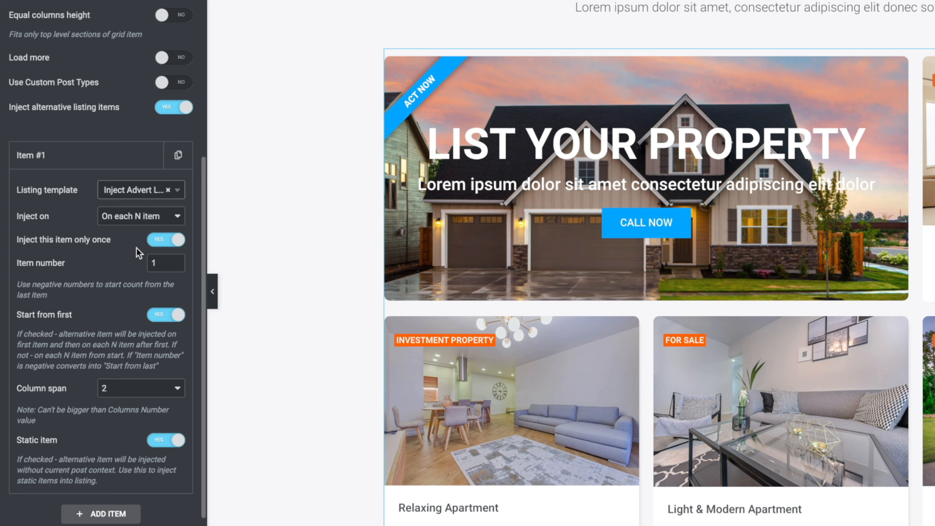
Try injecting Item #1 with the "Depends on item meta field value" condition, and return it to "On each N item"
left_click(126, 228)
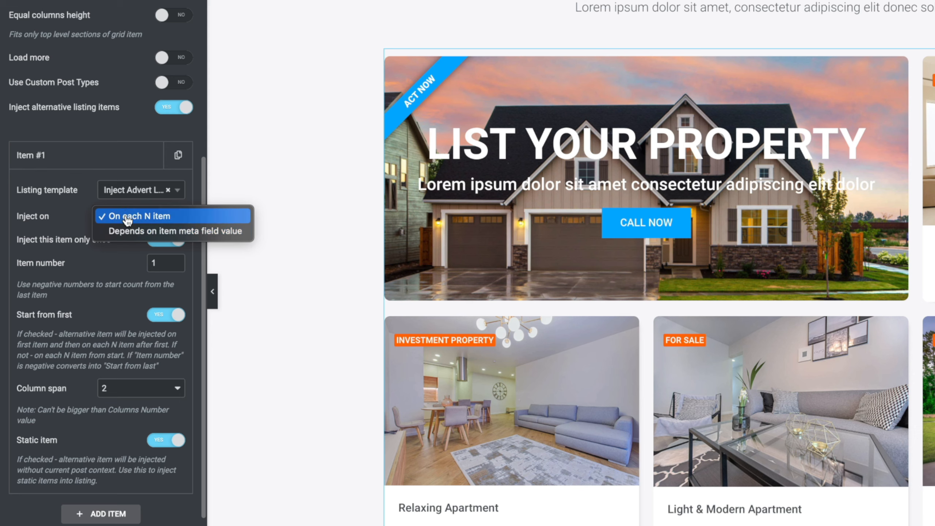
left_click(127, 231)
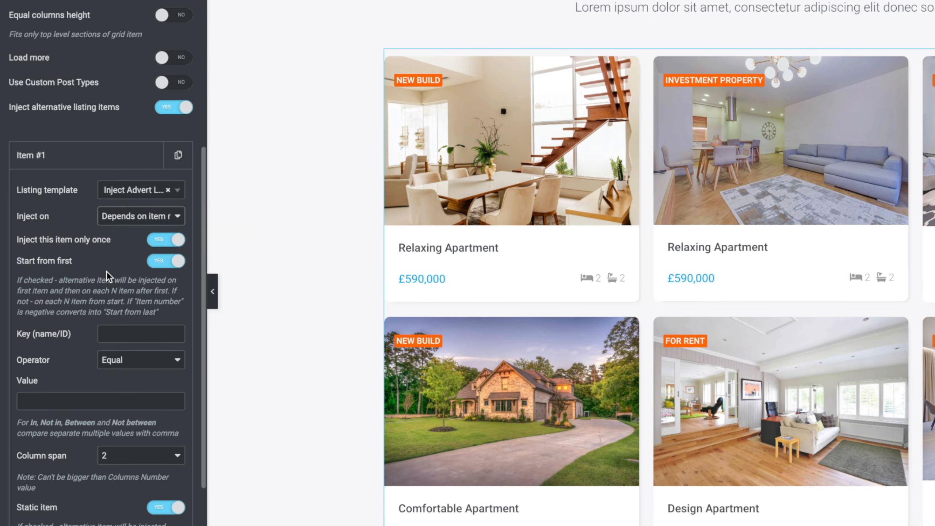
left_click(123, 328)
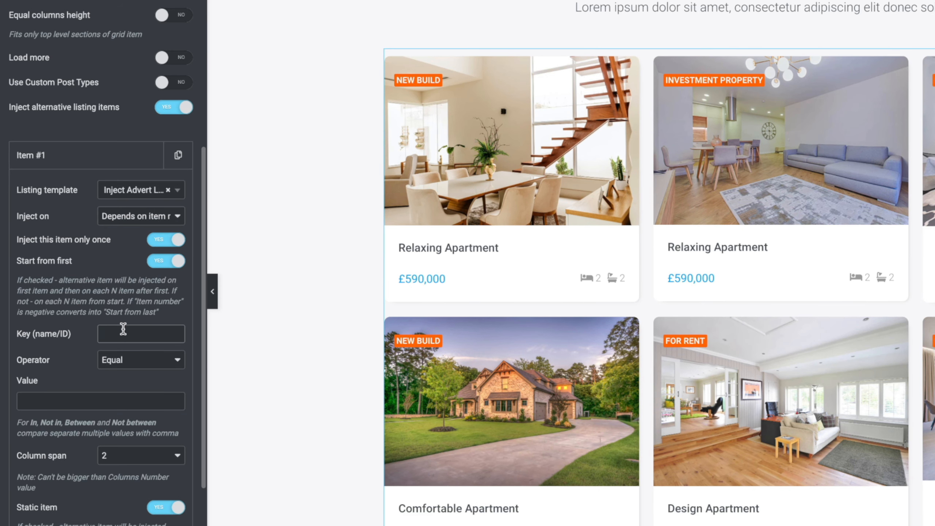
left_click(119, 360)
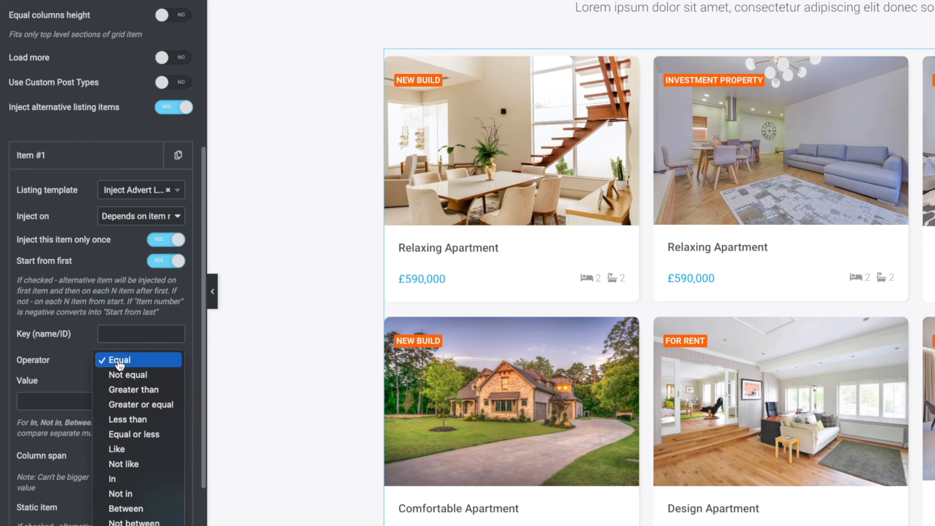
left_click(56, 365)
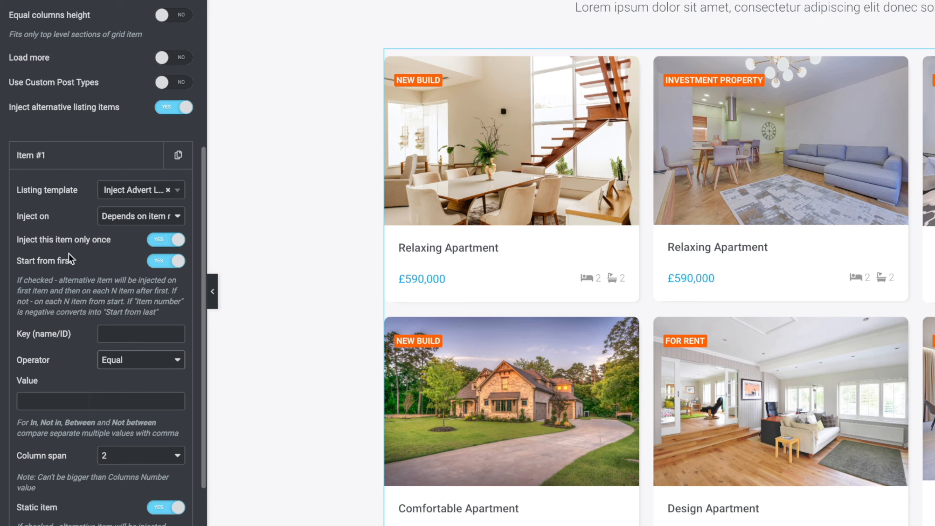
left_click(153, 220)
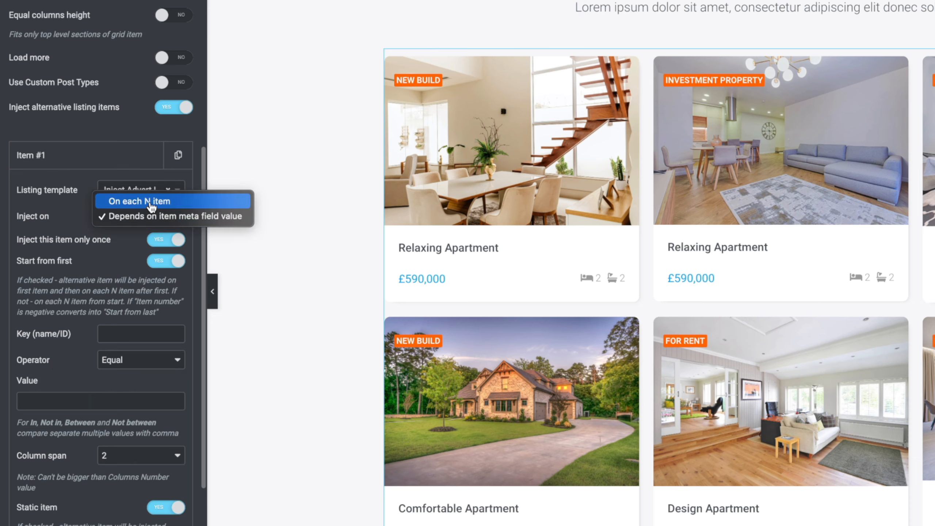
left_click(151, 202)
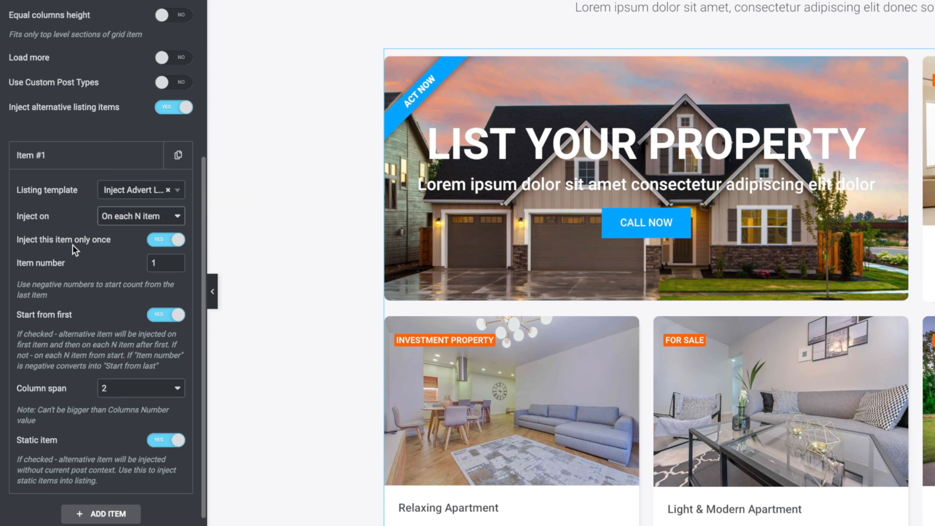
Disable "Inject this item only once" for Item #1 to preview repeated adverts, and enable it again
left_click(155, 240)
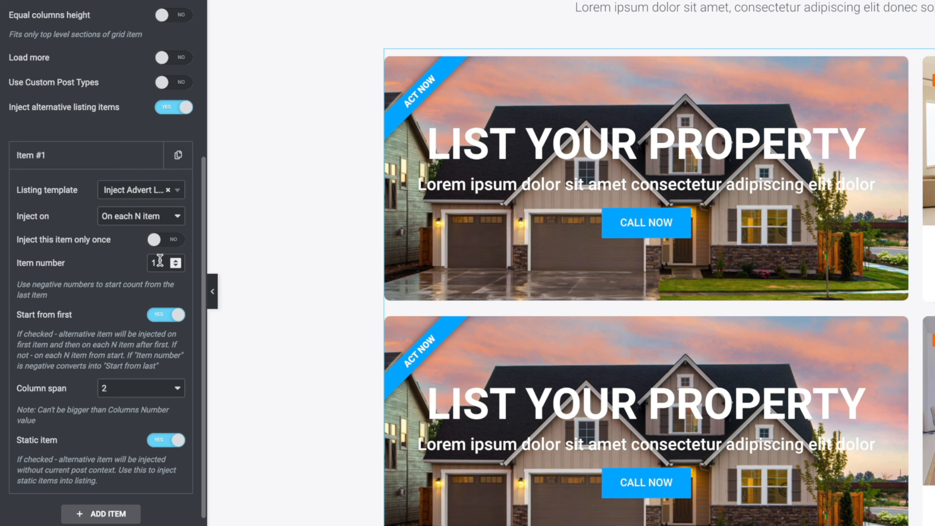
left_click(174, 240)
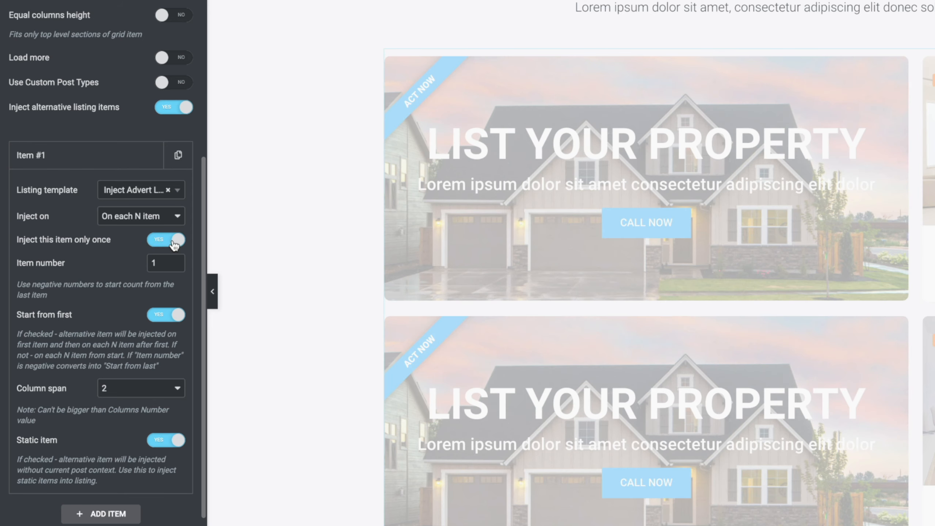
Try item number -1 for Item #1 to preview the advert counted from the last item, and restore it to 1
scroll(111, 287, "down", 1)
scroll(111, 286, "down", 1)
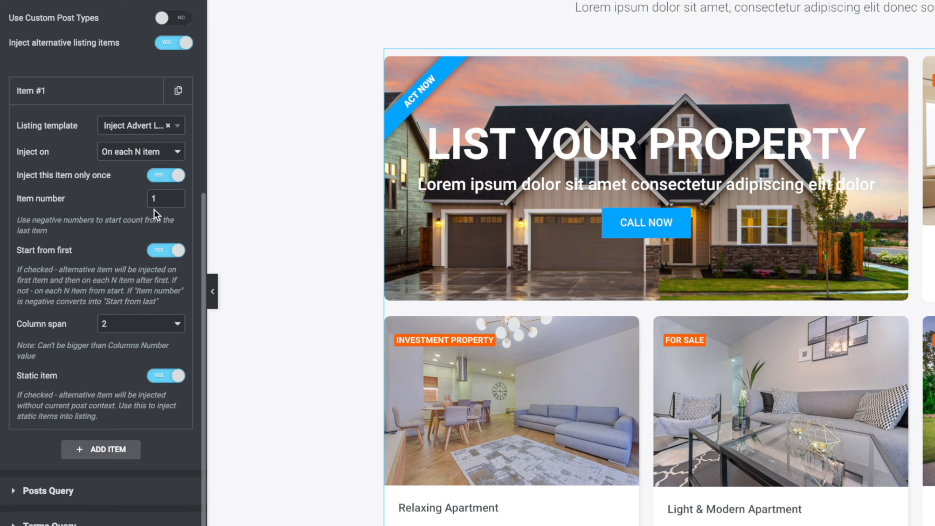
left_click(175, 201)
left_click(175, 201)
scroll(344, 368, "down", 10)
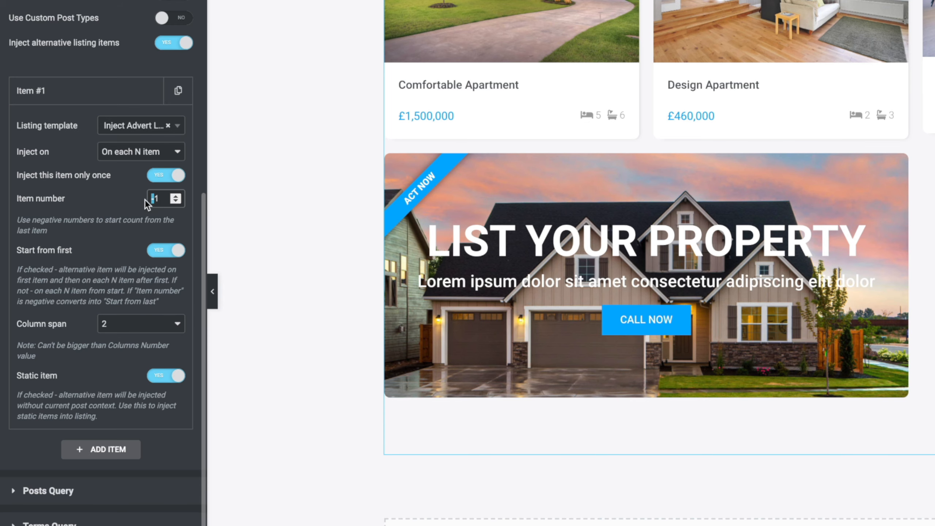
key("BackSpace")
scroll(520, 275, "up", 9)
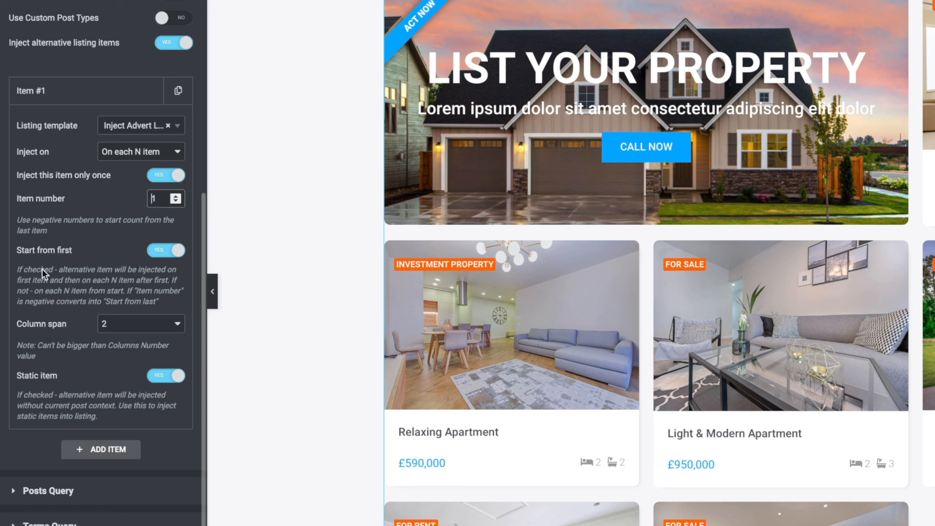
Switch off "Start from first" for Item #1 and switch it back on
left_click(153, 250)
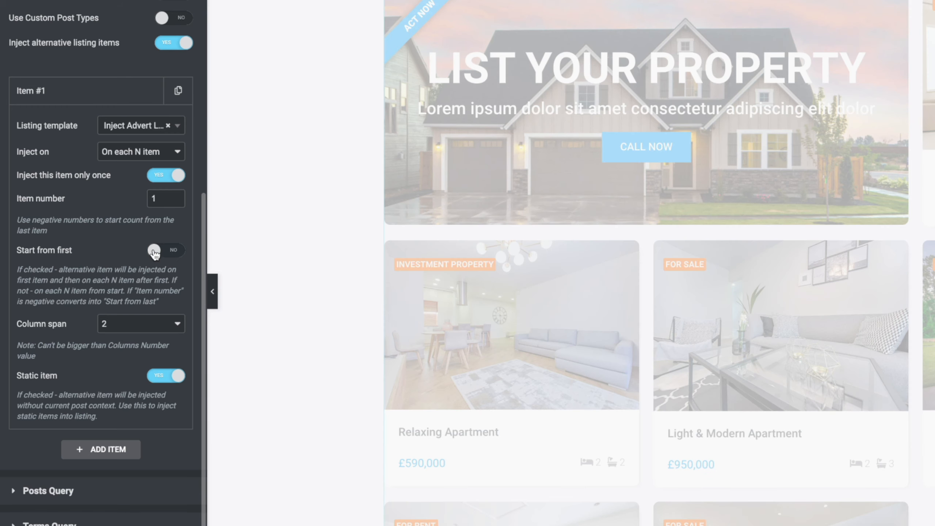
left_click(155, 252)
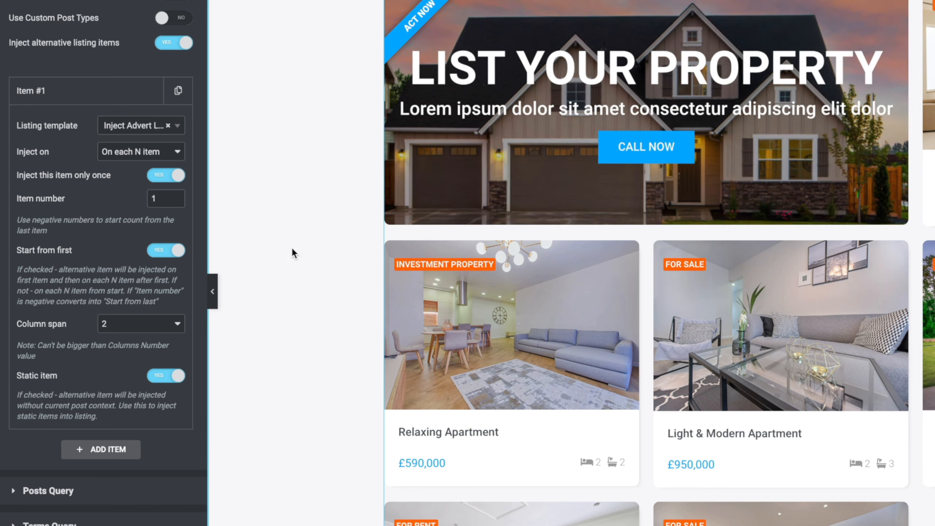
Try column spans of 1 and 3 for Item #1 to preview the advert's width, and return the span to 2
left_click(117, 328)
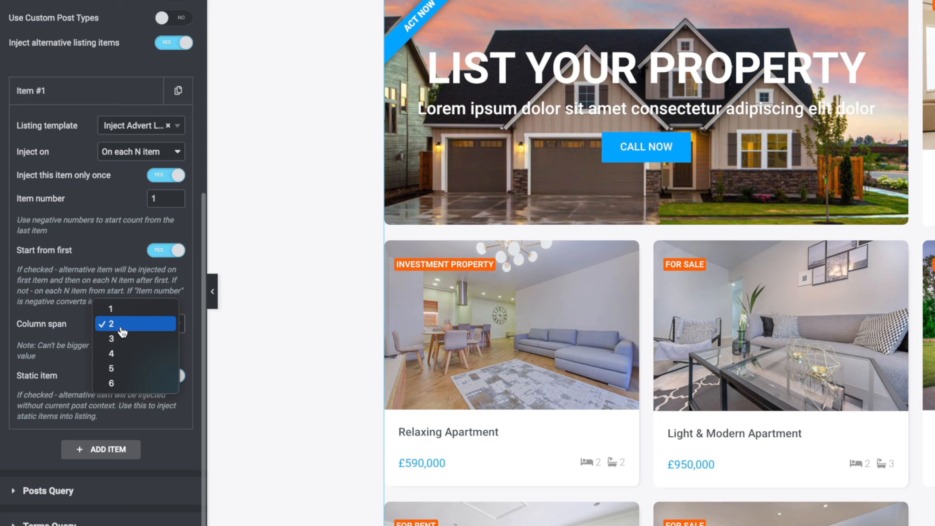
left_click(130, 312)
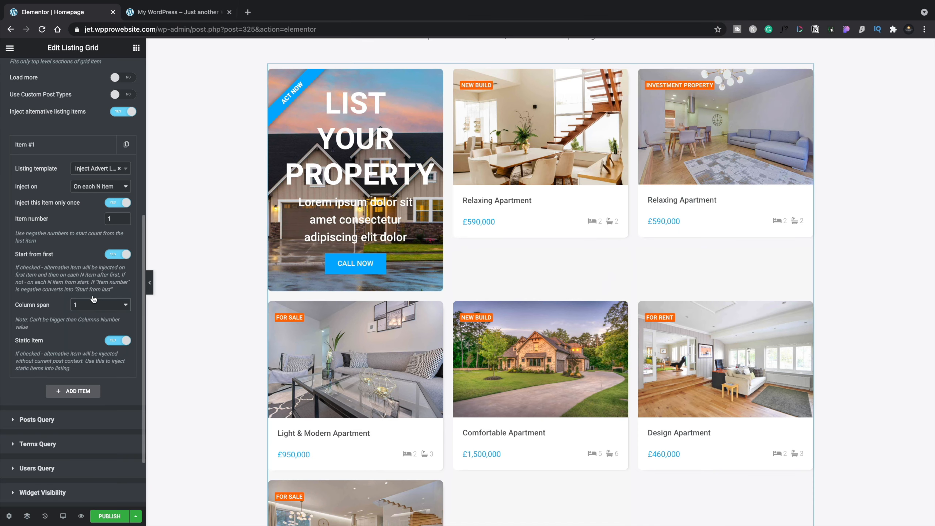
left_click(95, 307)
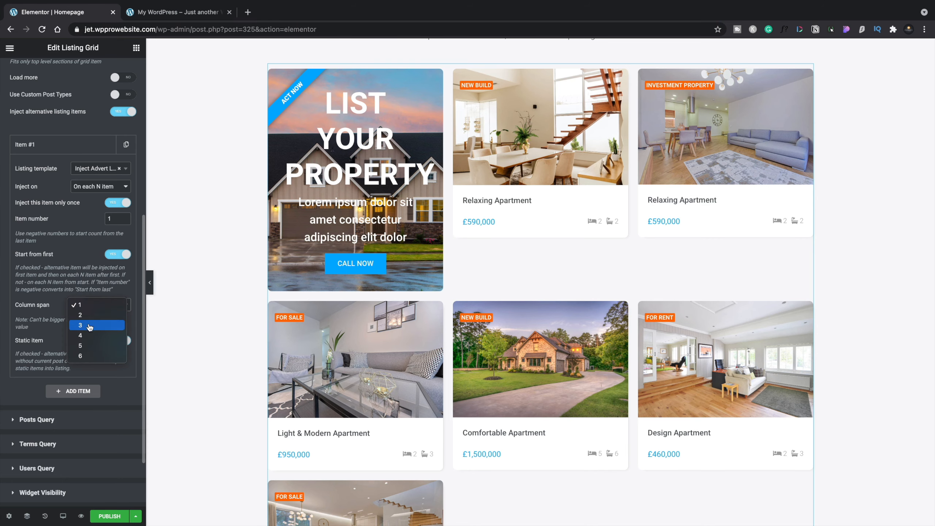
left_click(89, 325)
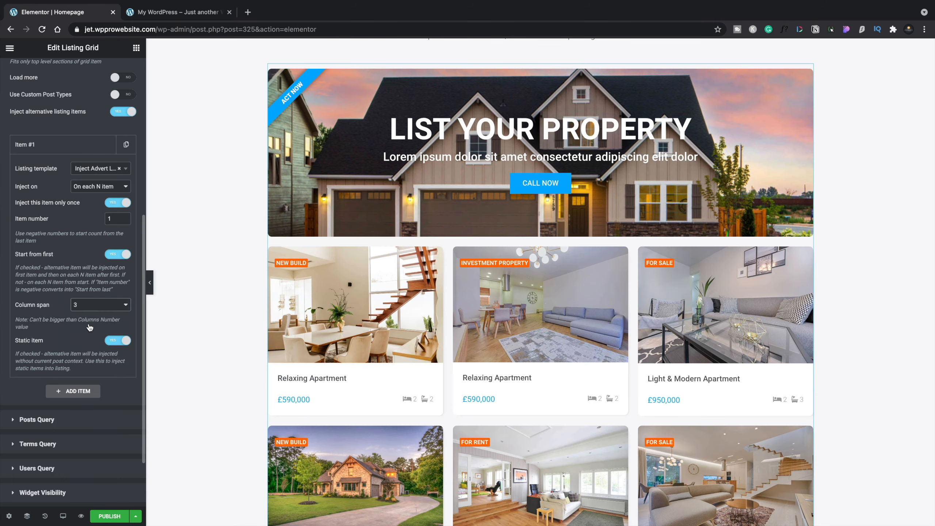
scroll(255, 333, "up", 2)
scroll(254, 334, "down", 5)
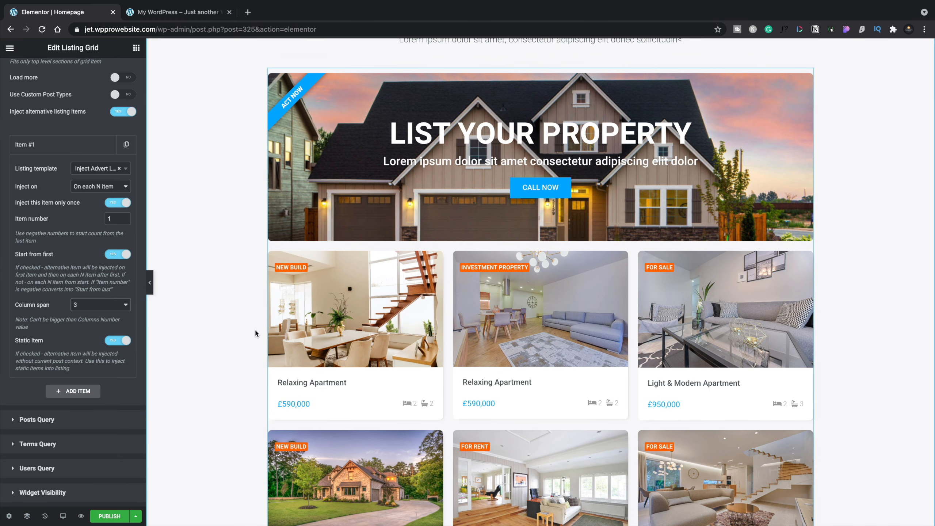
left_click(100, 305)
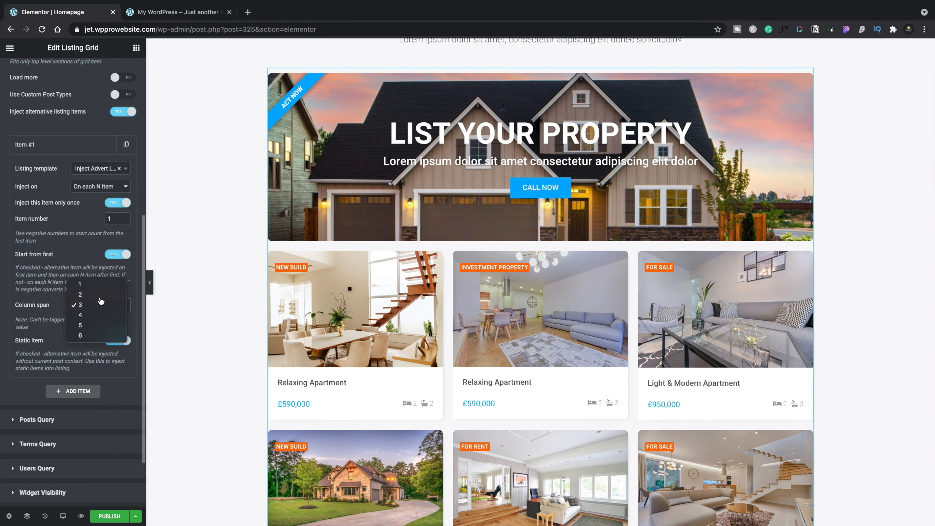
left_click(100, 295)
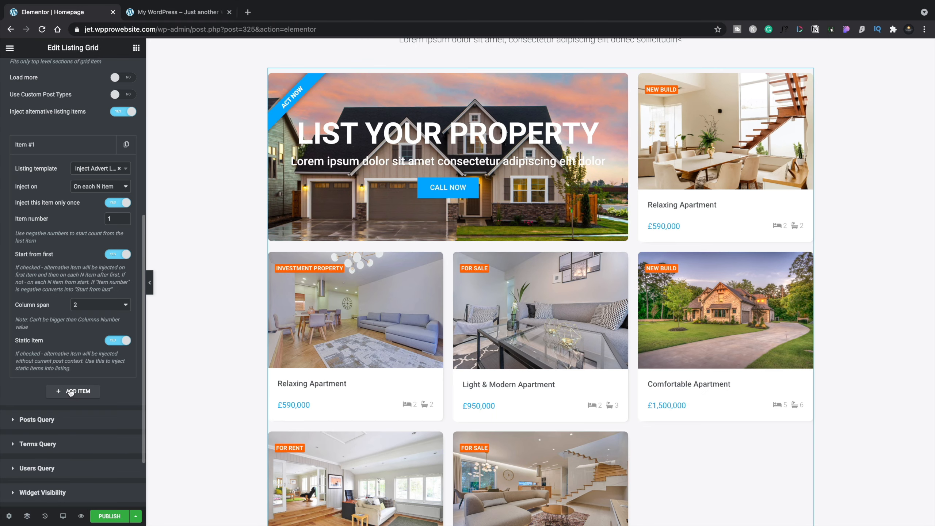
Add a second alternative listing item that uses the Inject Advert Listing template
left_click(71, 391)
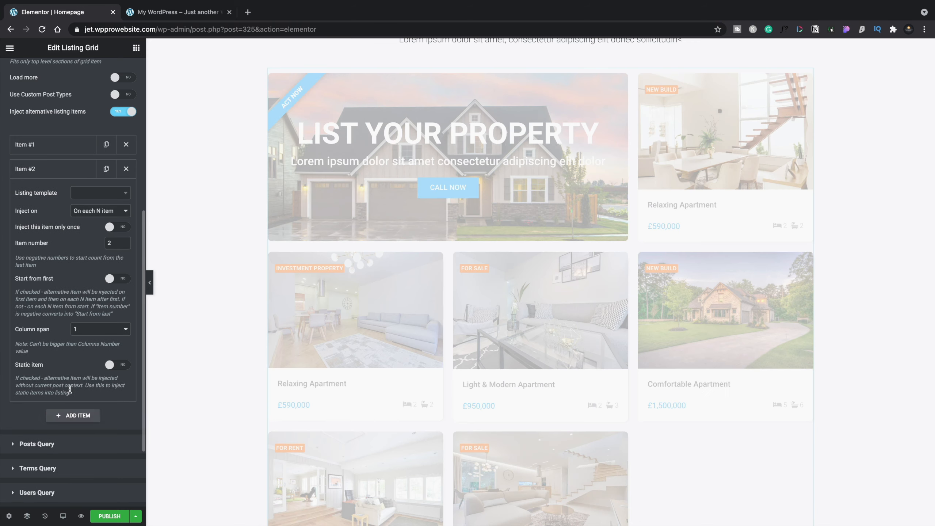
left_click(98, 192)
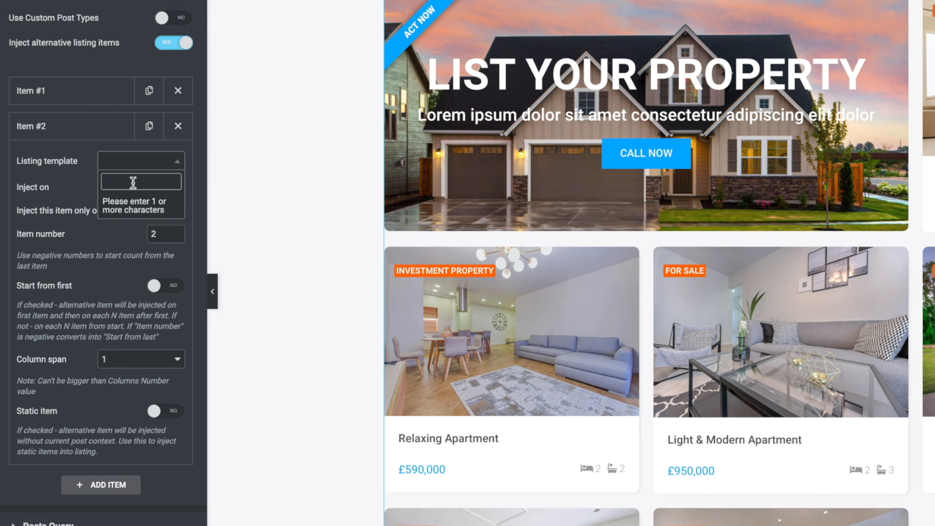
type("inje")
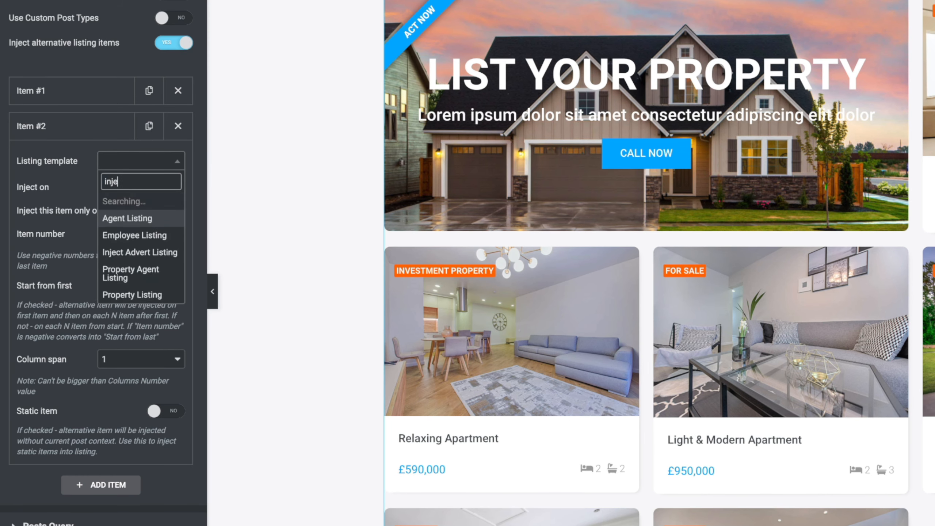
left_click(111, 202)
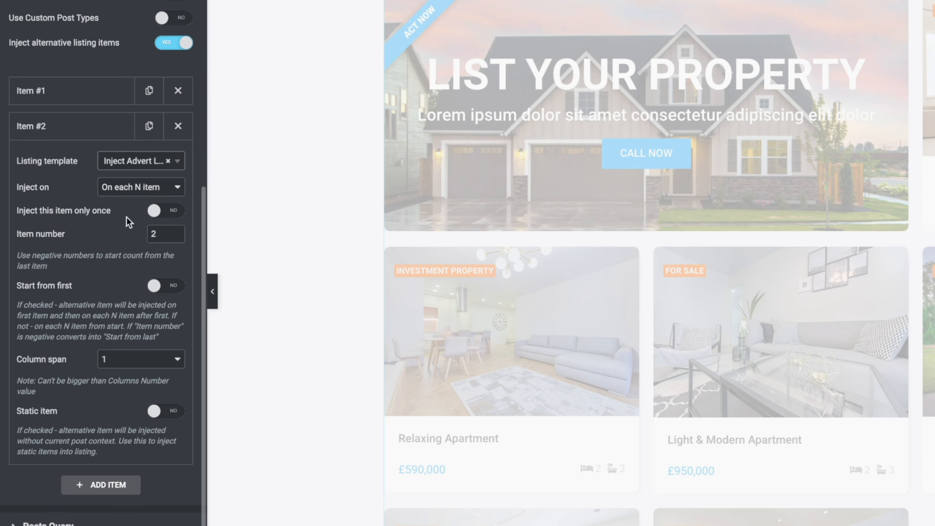
Enable "Inject this item only once" for Item #2 and check the advert's placement in the grid
scroll(126, 216, "down", 2)
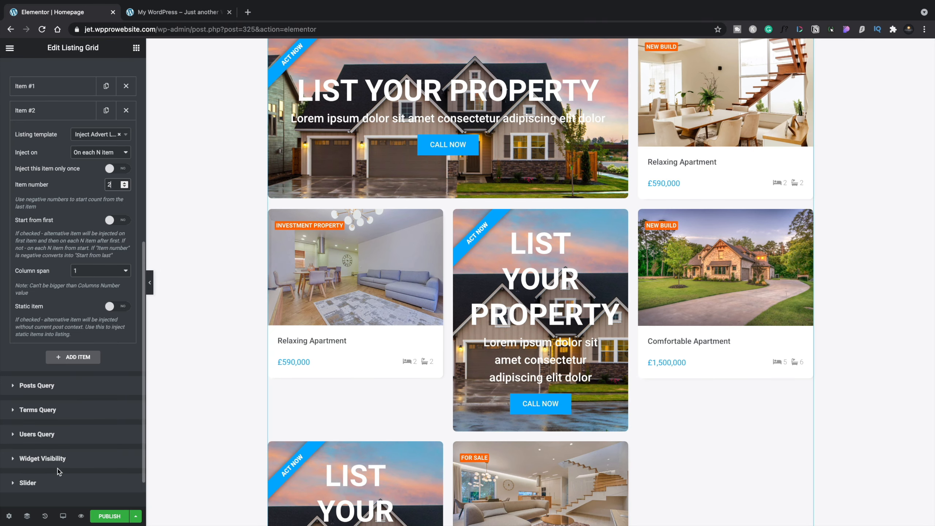
left_click(123, 169)
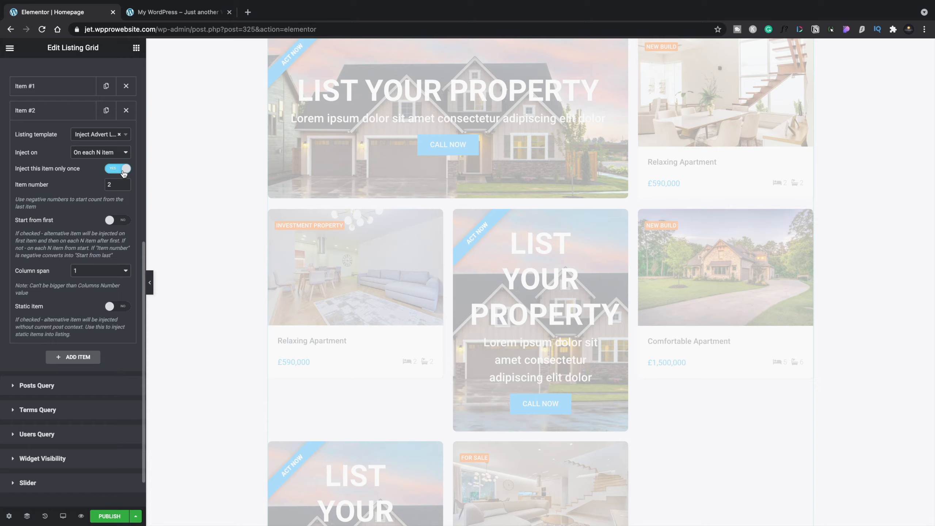
scroll(238, 355, "down", 5)
scroll(238, 357, "up", 6)
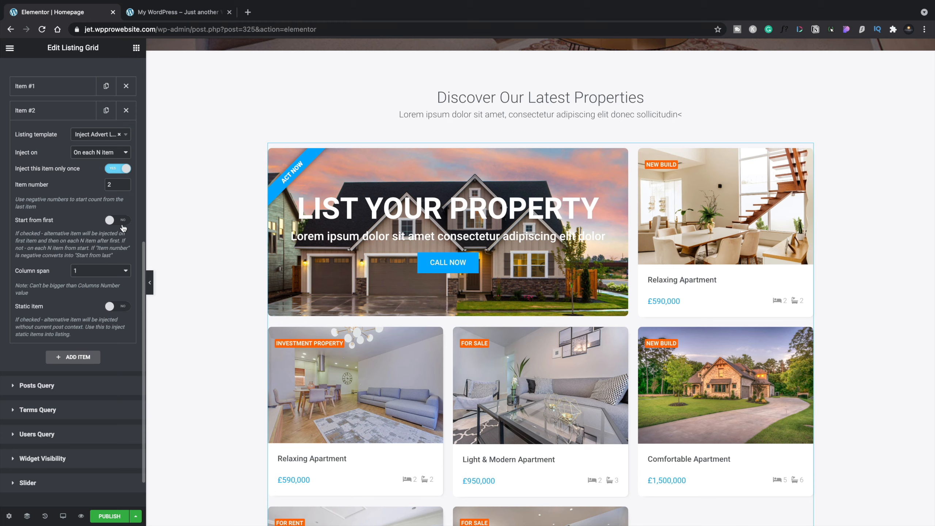
Set Item #2's column span to 3 and make it a static item
left_click(120, 271)
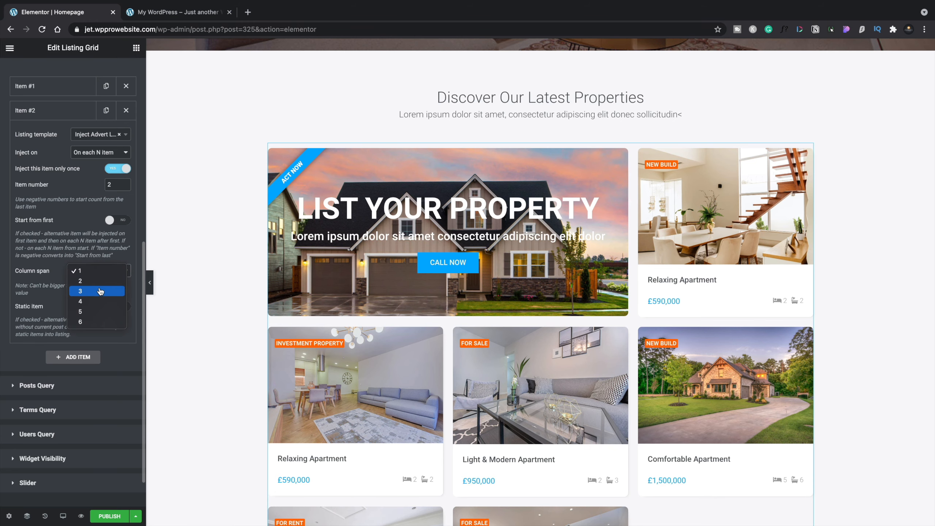
left_click(100, 291)
left_click(118, 306)
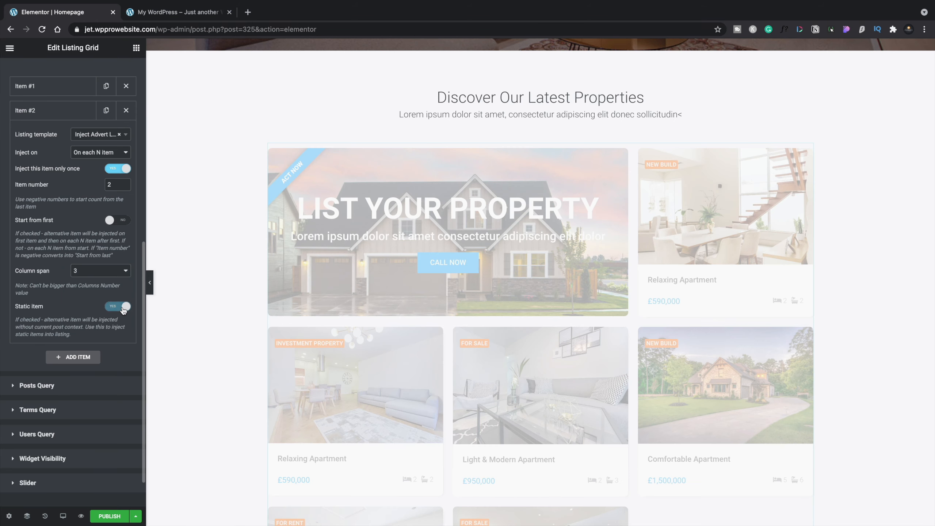
scroll(223, 350, "down", 6)
scroll(223, 350, "up", 3)
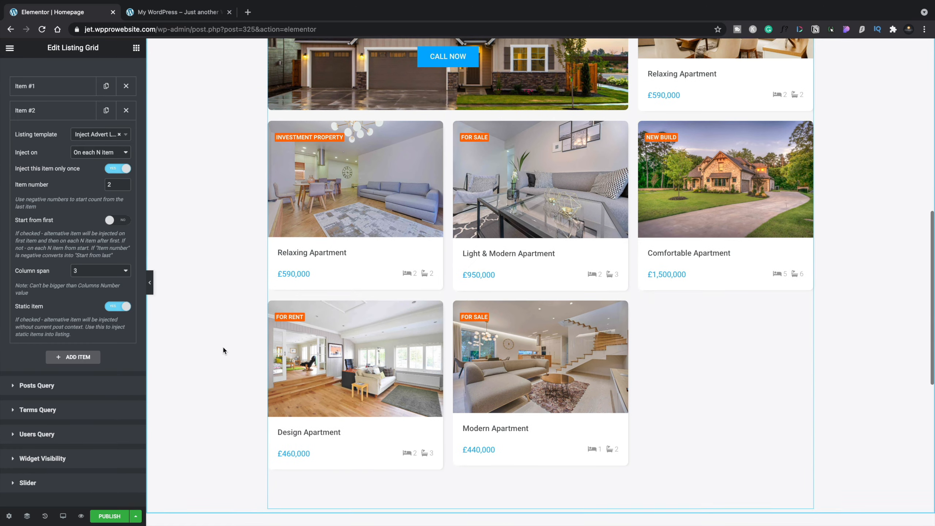
Set Item #2's item number to -2 and review where both adverts sit in the property grid
scroll(223, 350, "up", 2)
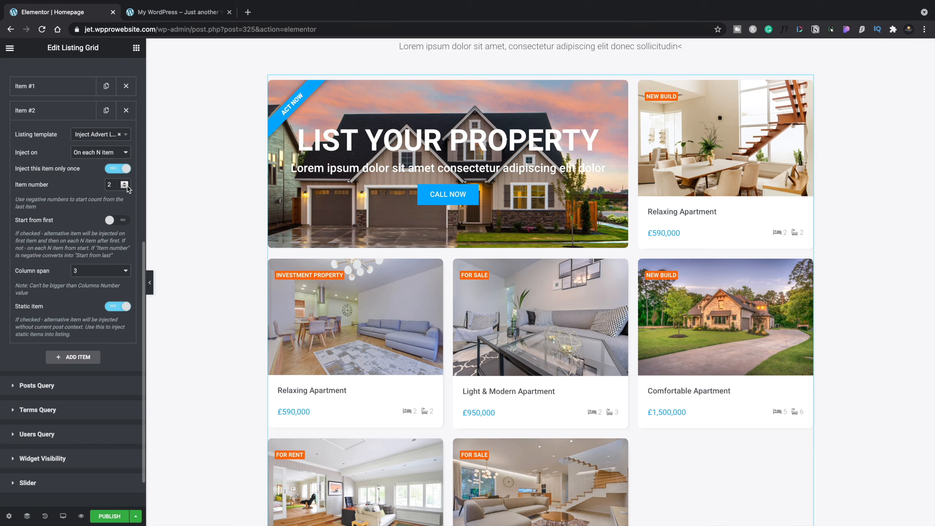
left_click(126, 186)
left_click(125, 187)
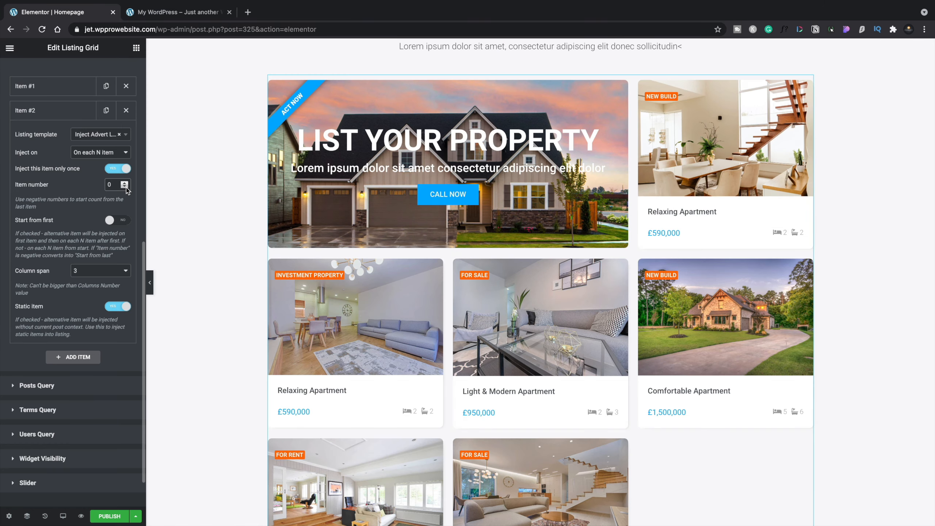
left_click(125, 186)
left_click(125, 187)
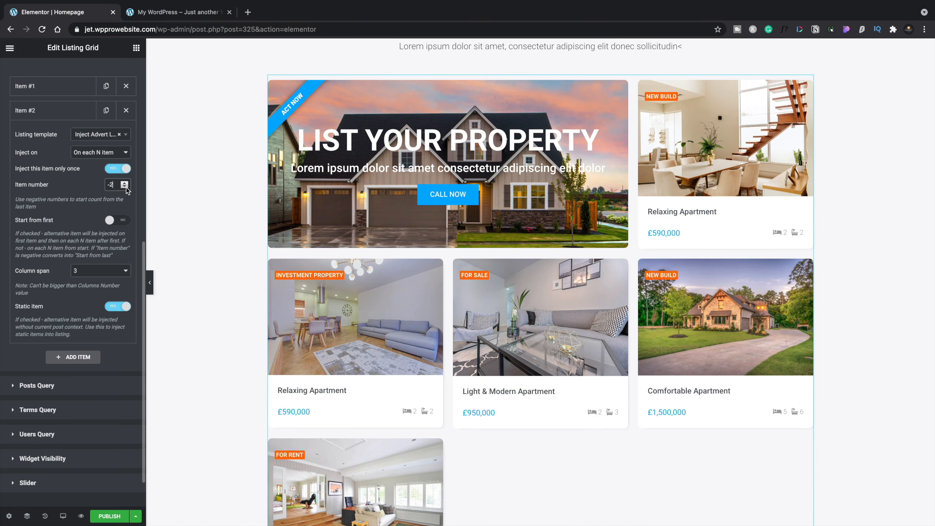
scroll(222, 347, "down", 6)
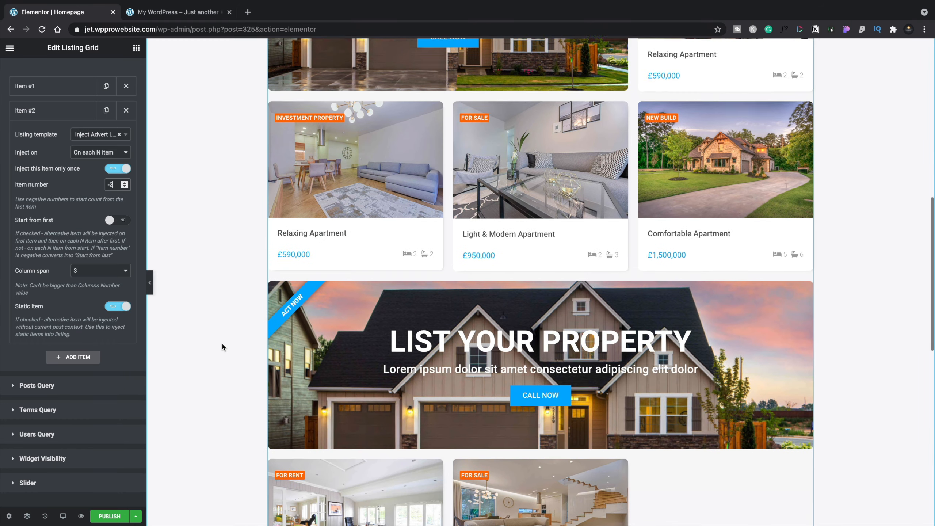
scroll(222, 346, "up", 2)
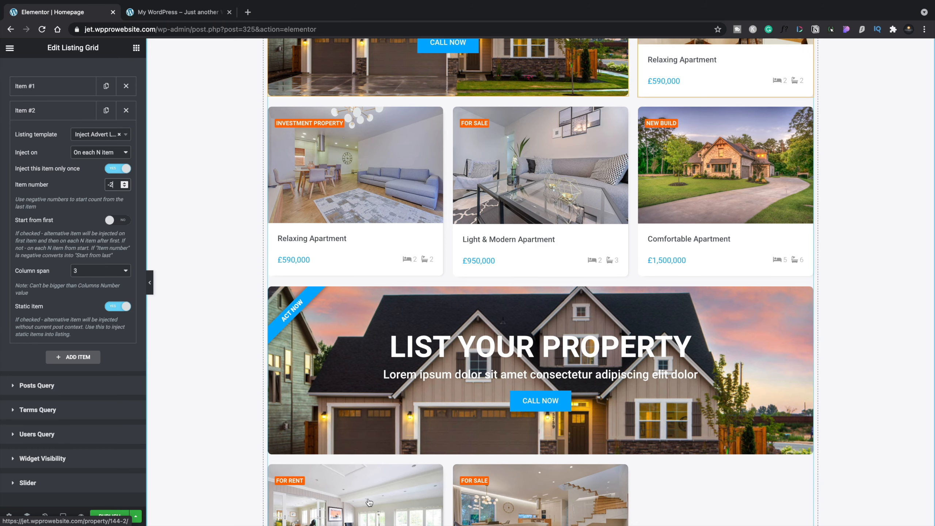
scroll(369, 501, "down", 4)
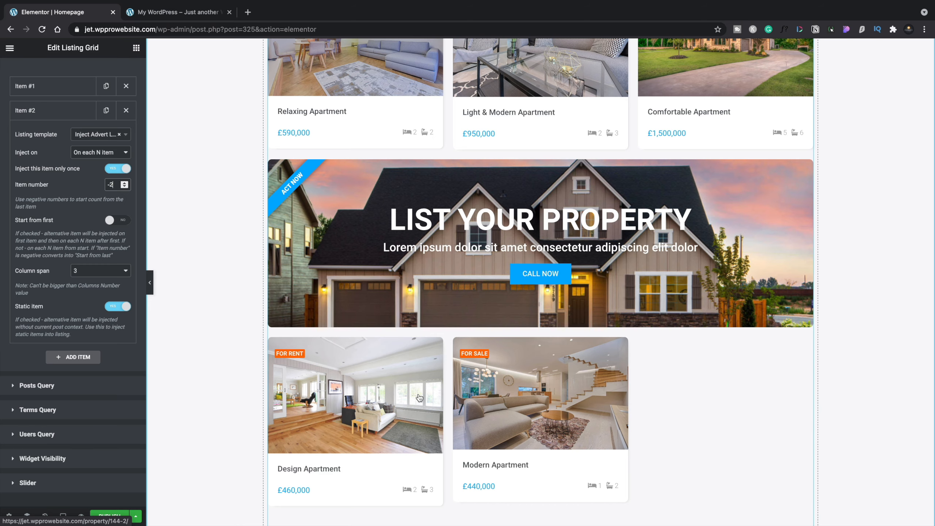
scroll(419, 397, "up", 7)
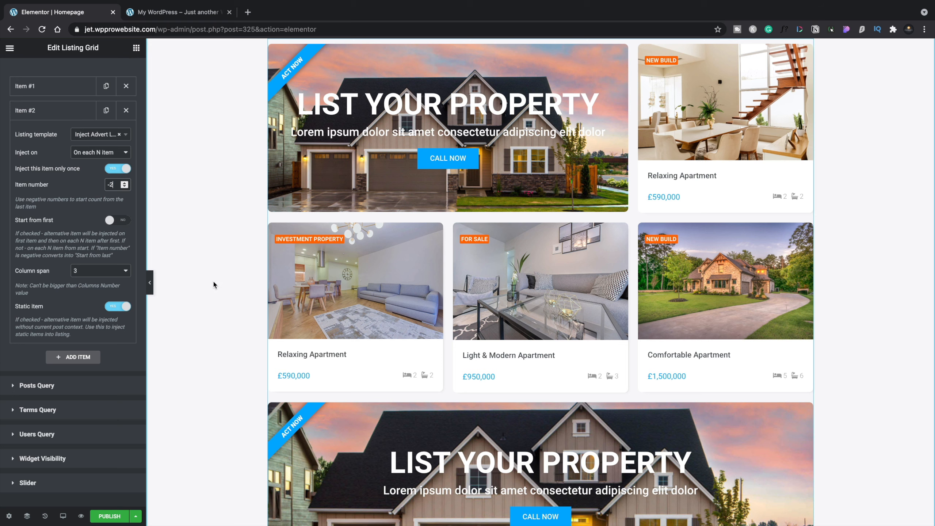
scroll(214, 283, "down", 6)
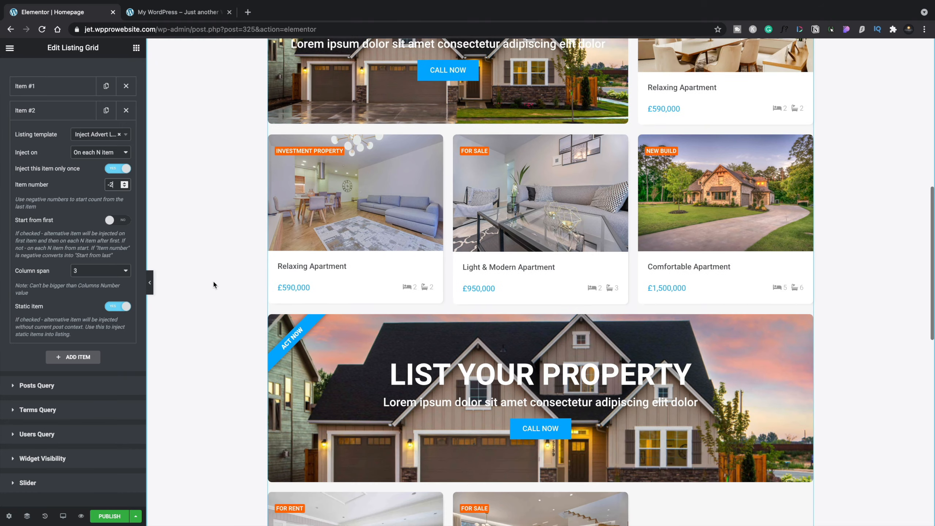